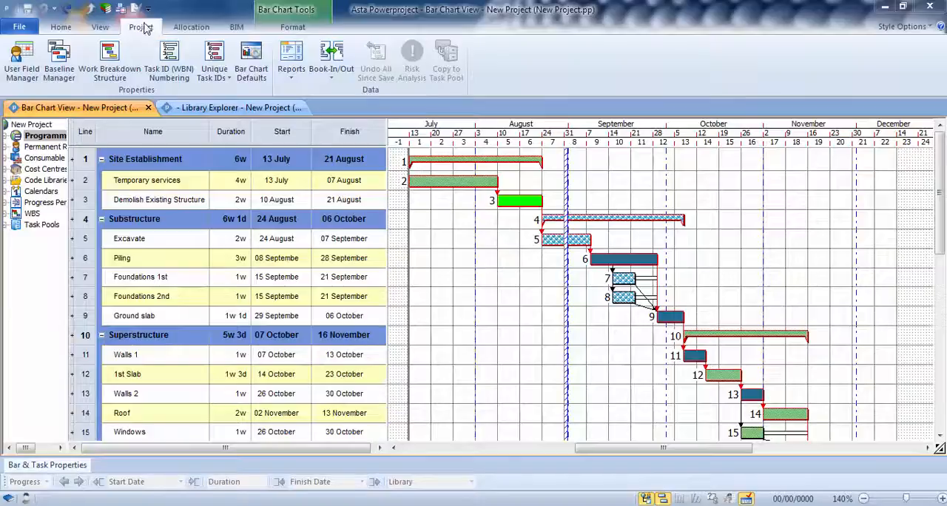
# - Start a new project baseline named Contract Baseline with the description "As agreed"
pyautogui.click(61, 57)
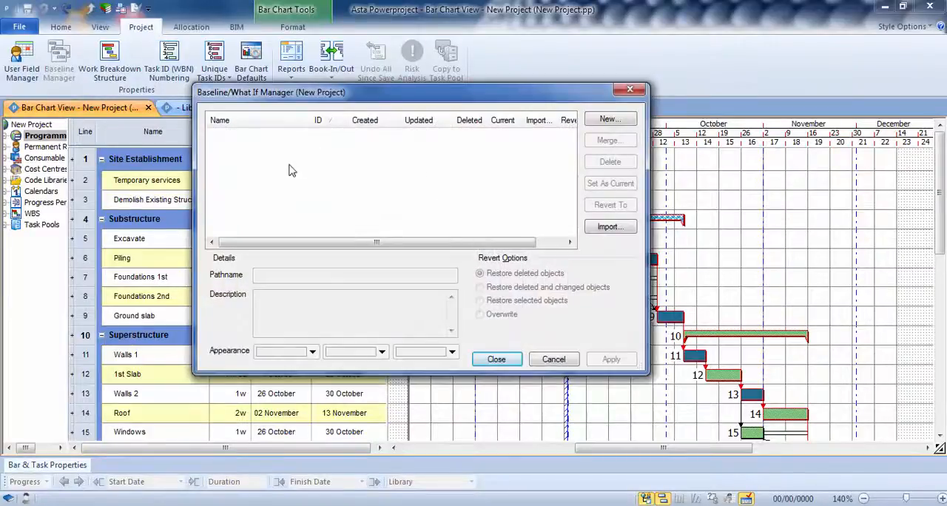
pyautogui.click(608, 121)
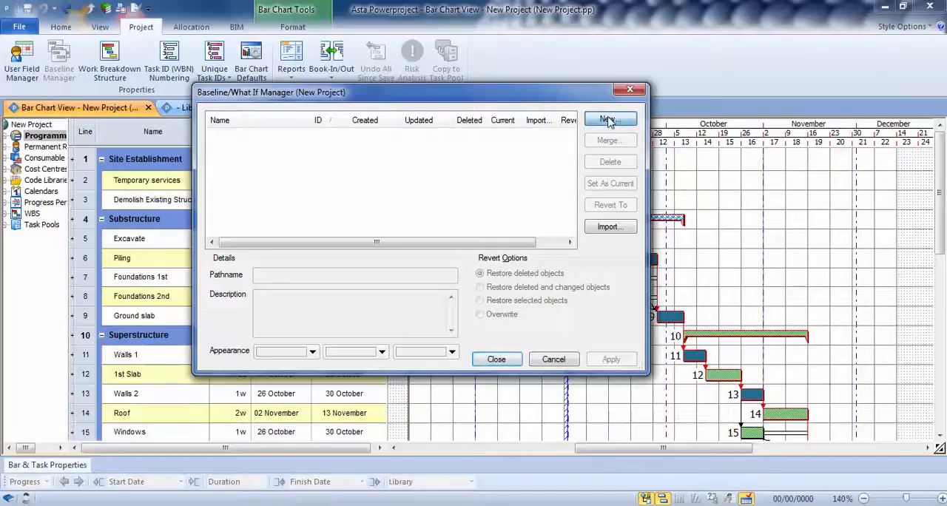
pyautogui.write('C')
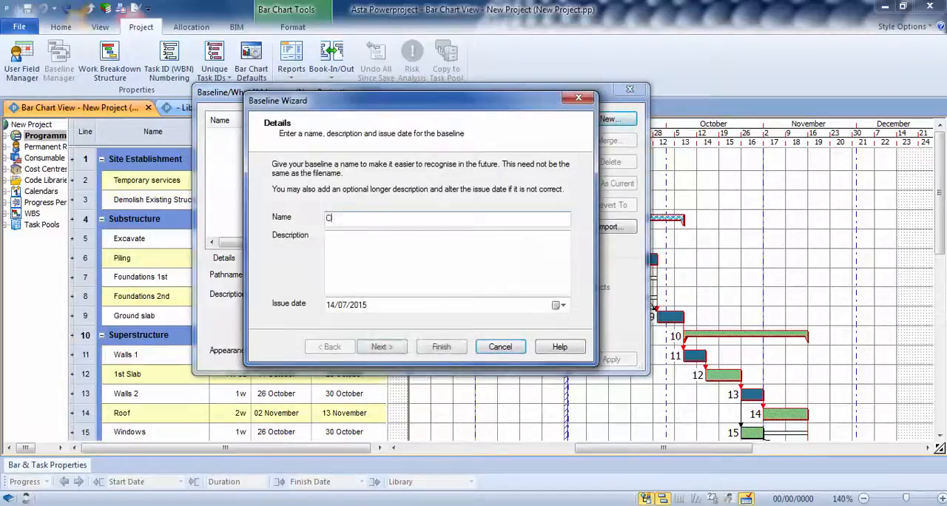
pyautogui.write('ontract Baseline')
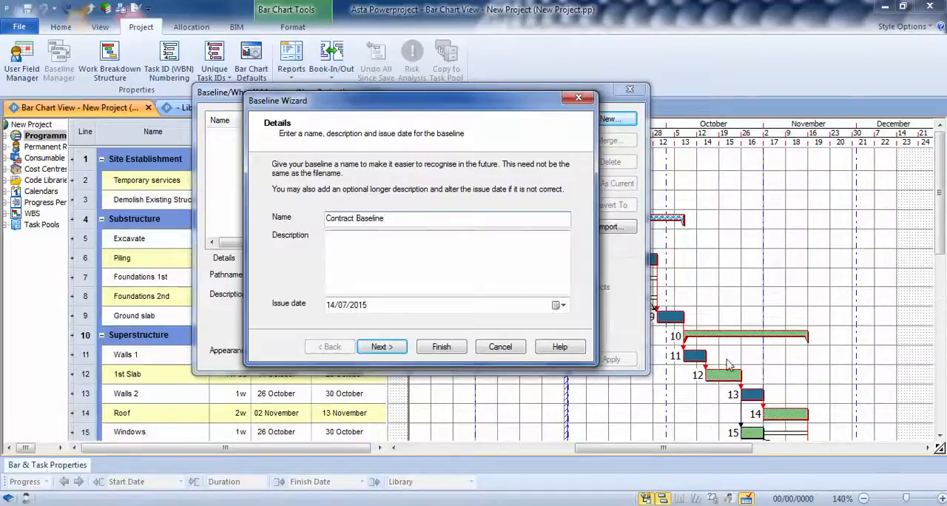
pyautogui.click(384, 251)
pyautogui.write('As agreed')
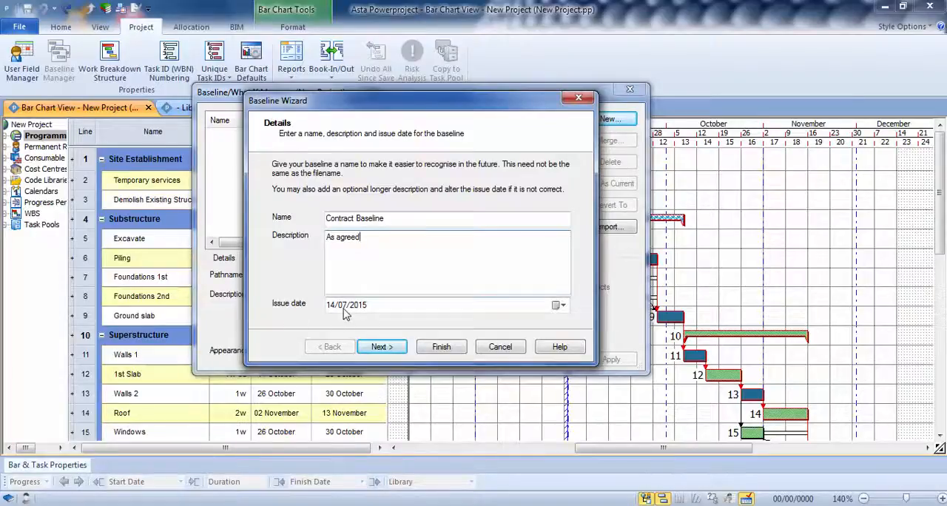
# - Create the baseline as New Project_0.ppb covering all tasks in the current view, check its details and close the baseline manager
pyautogui.click(379, 348)
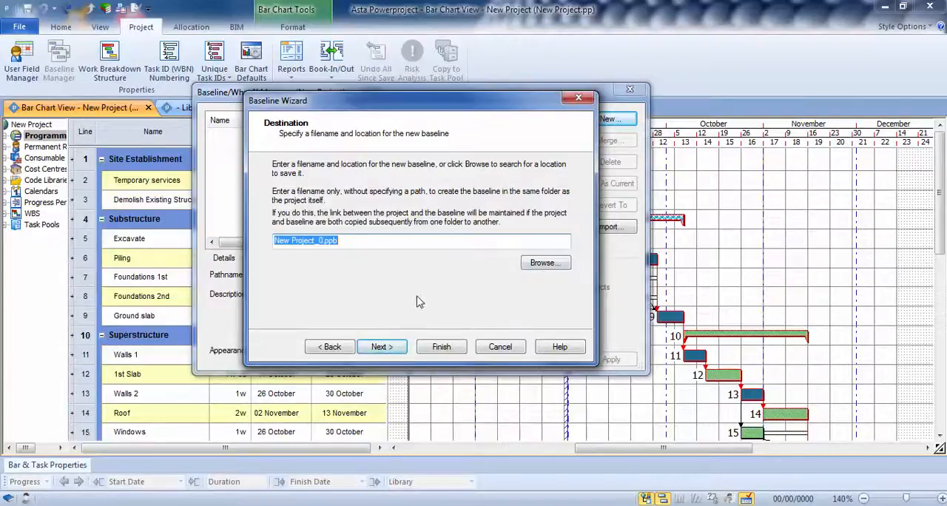
pyautogui.click(378, 347)
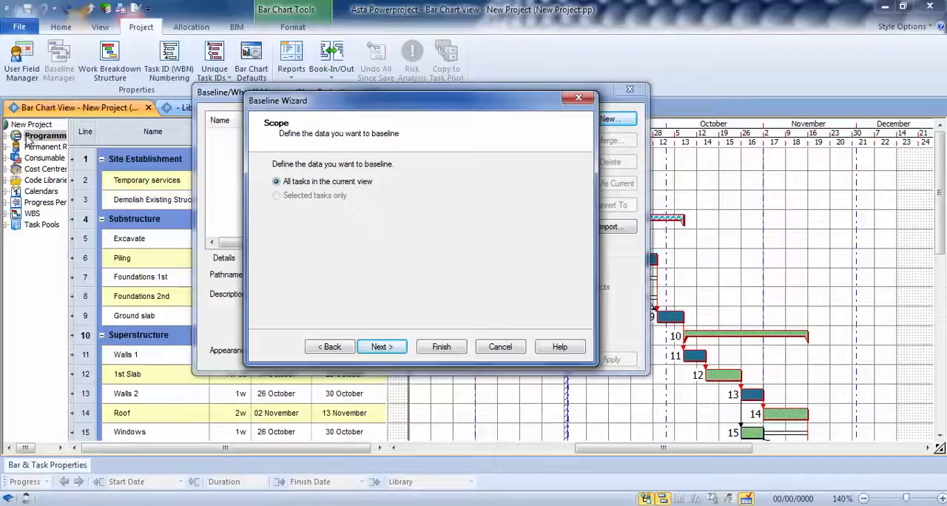
pyautogui.click(379, 347)
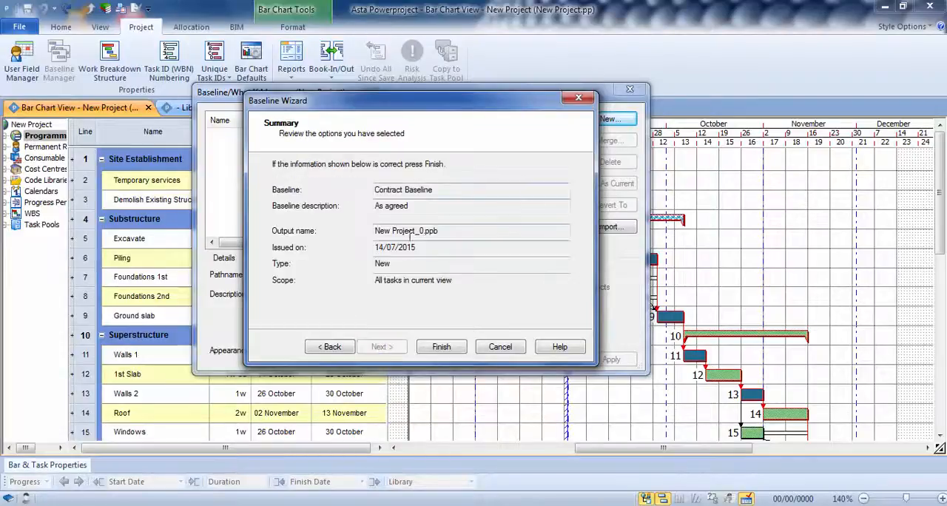
pyautogui.click(440, 347)
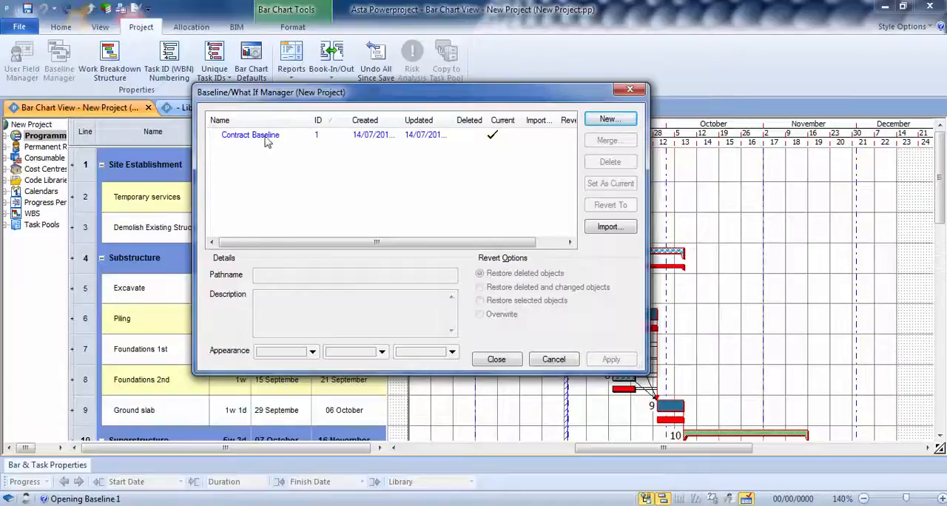
pyautogui.click(265, 138)
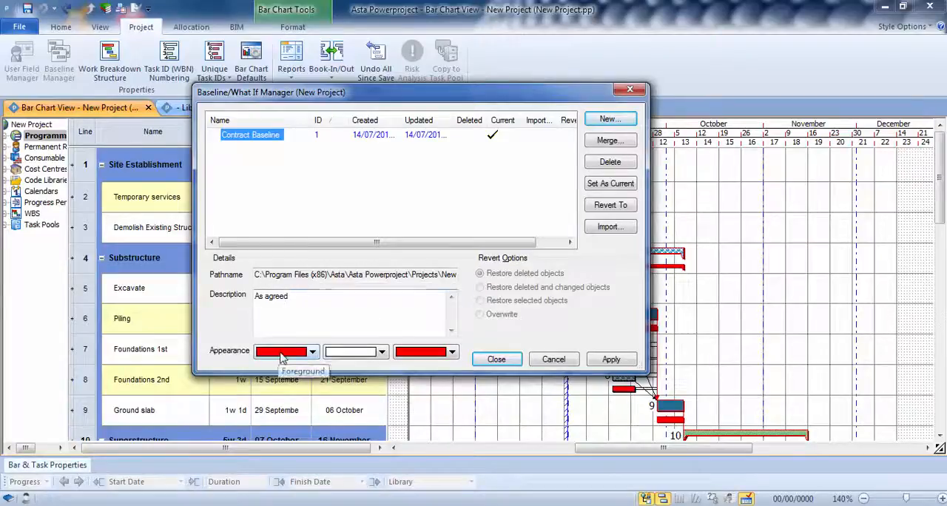
pyautogui.click(495, 359)
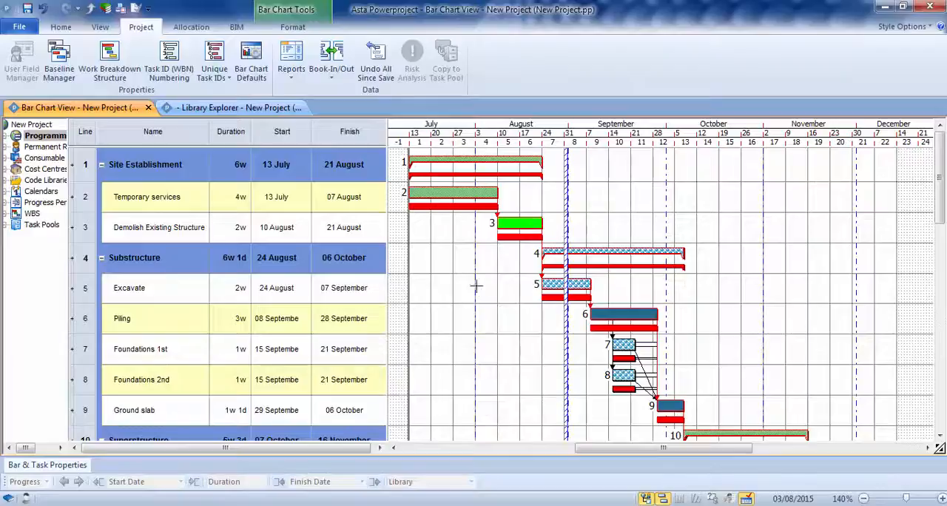
# - Set the duration of the Temporary services task to 6w and reschedule the programme
pyautogui.doubleClick(238, 198)
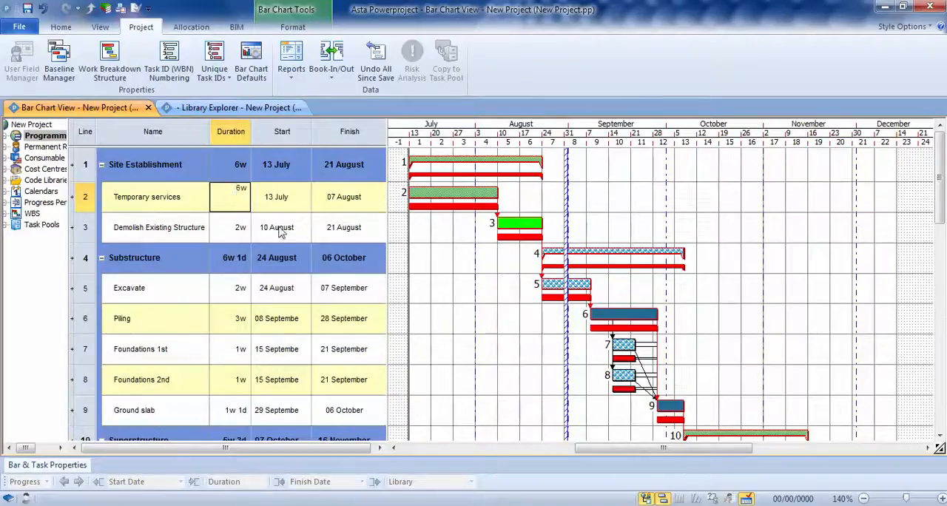
pyautogui.press('Return')
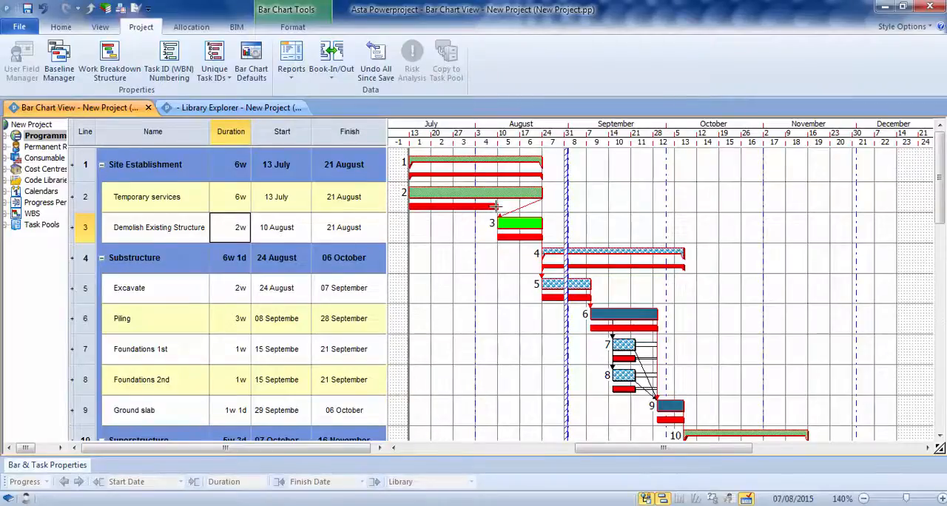
pyautogui.click(60, 27)
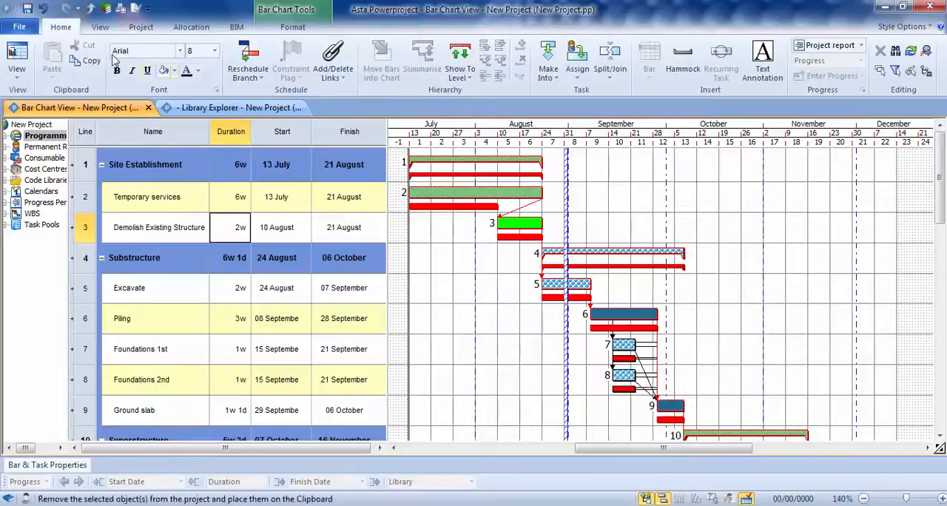
pyautogui.click(248, 55)
pyautogui.moveTo(375, 169); pyautogui.dragTo(214, 129)
pyautogui.click(325, 251)
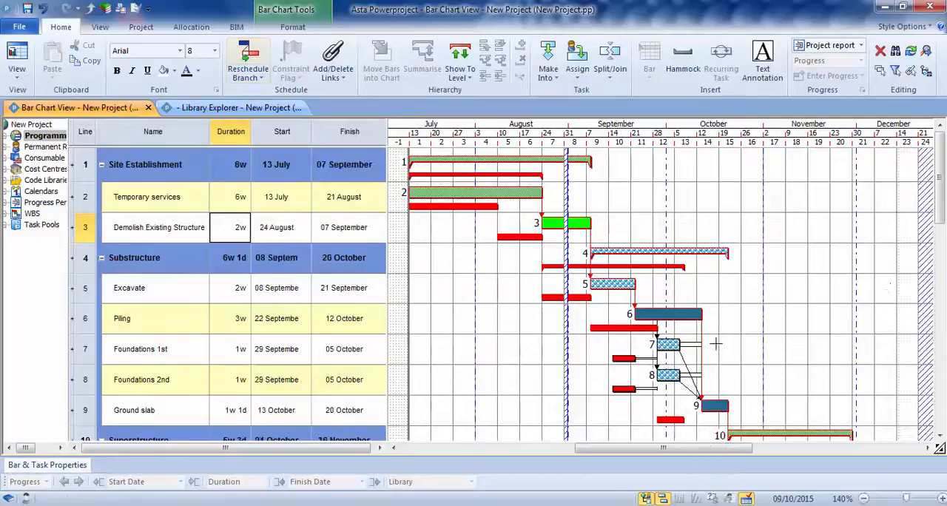
# - Compare the rescheduled tasks through TargetHandover with the baseline, and undo the reschedule and the Temporary services duration change
pyautogui.moveTo(941, 176); pyautogui.dragTo(941, 331)
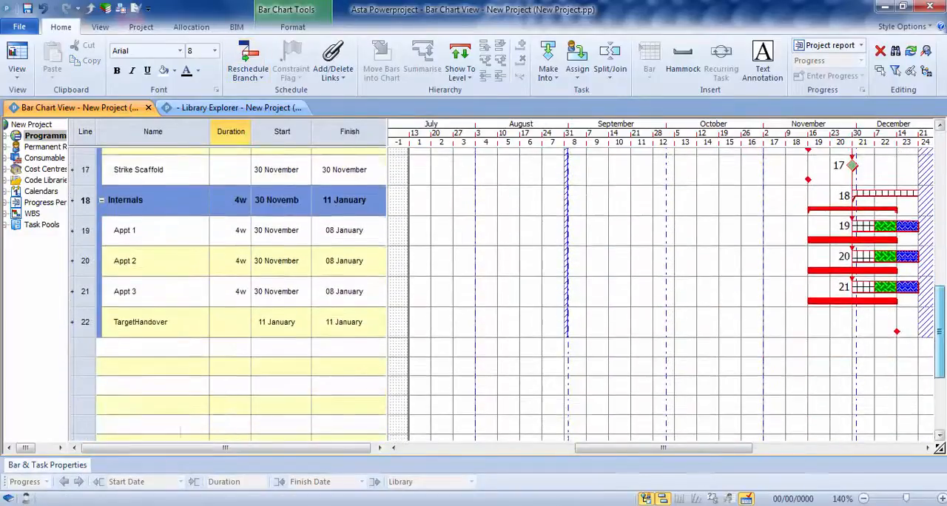
pyautogui.moveTo(702, 450); pyautogui.dragTo(768, 453)
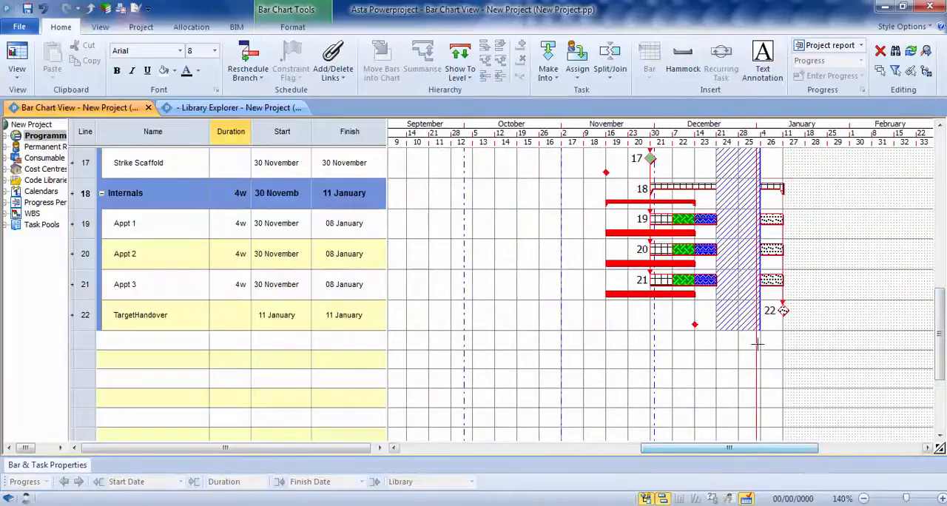
pyautogui.moveTo(940, 333); pyautogui.dragTo(940, 176)
pyautogui.moveTo(762, 451); pyautogui.dragTo(687, 450)
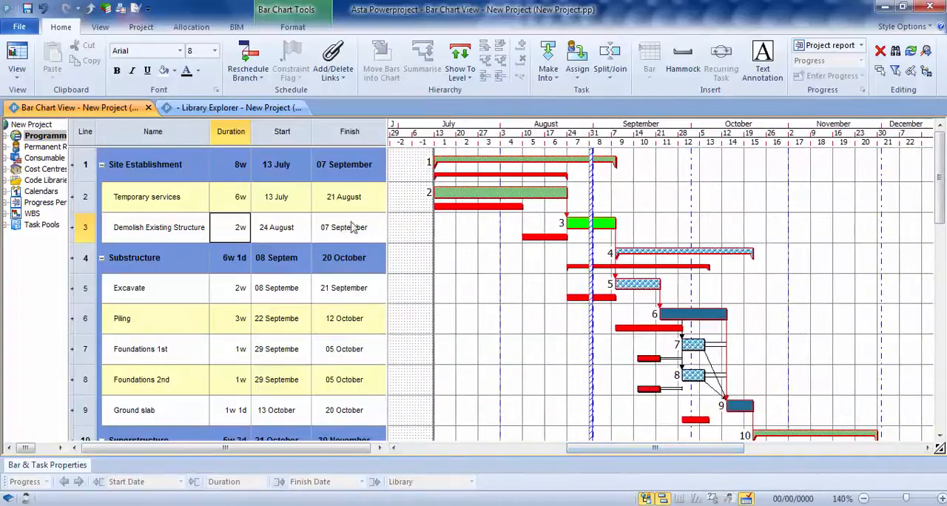
pyautogui.click(44, 9)
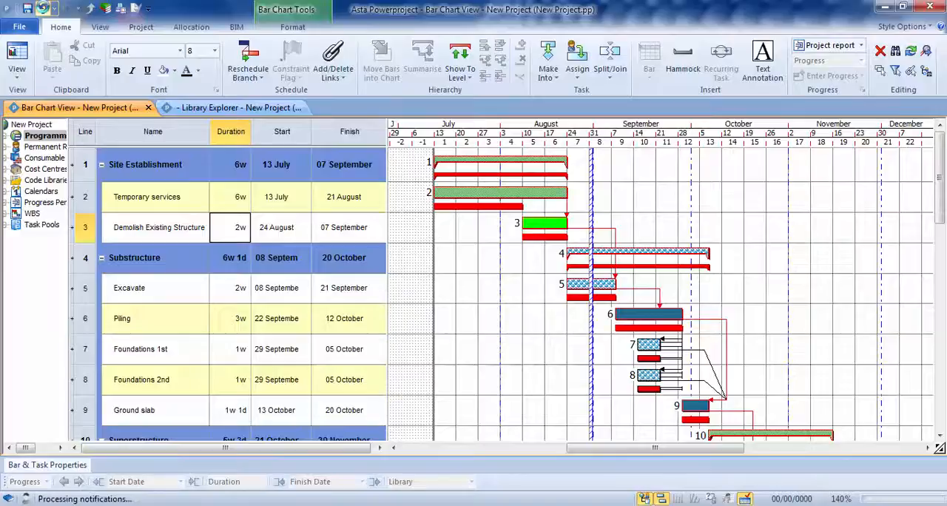
pyautogui.click(44, 8)
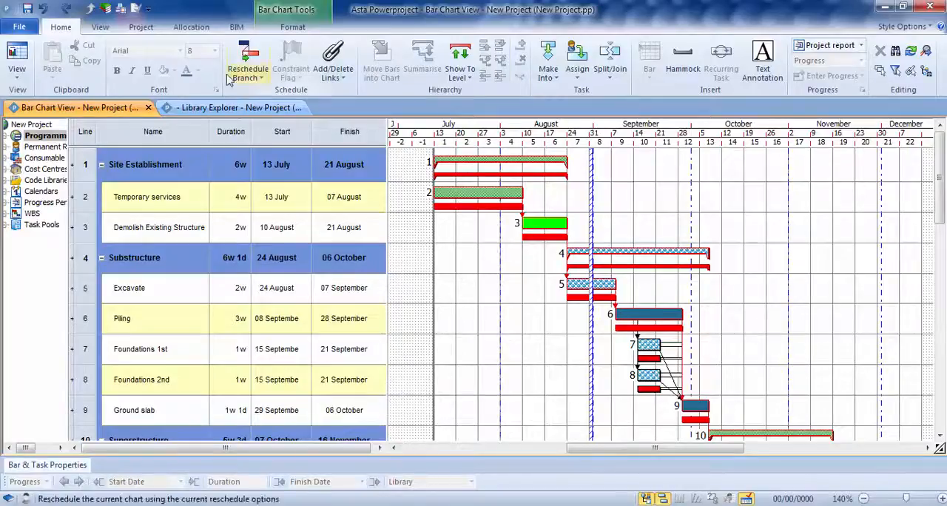
# - Apply the "Progress - with a Baseline" table to the bar chart view
pyautogui.click(100, 26)
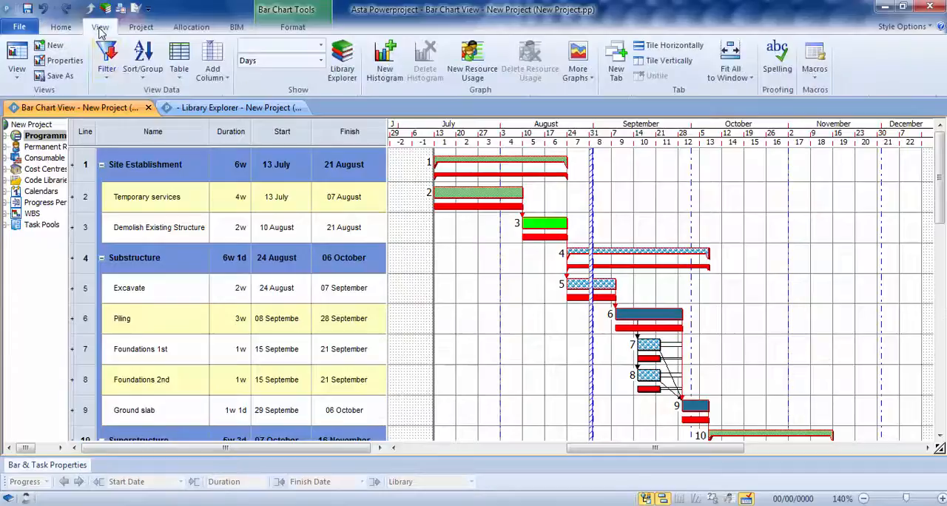
pyautogui.click(180, 59)
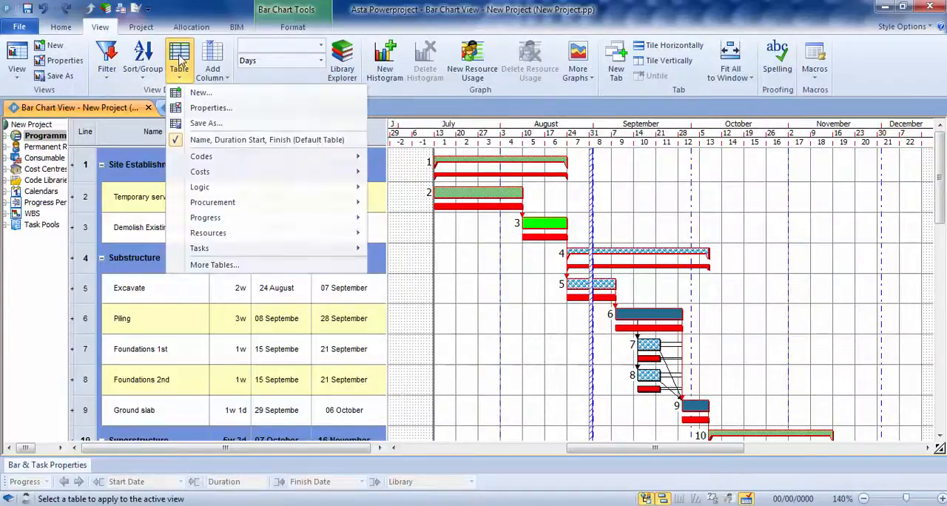
pyautogui.moveTo(201, 234)
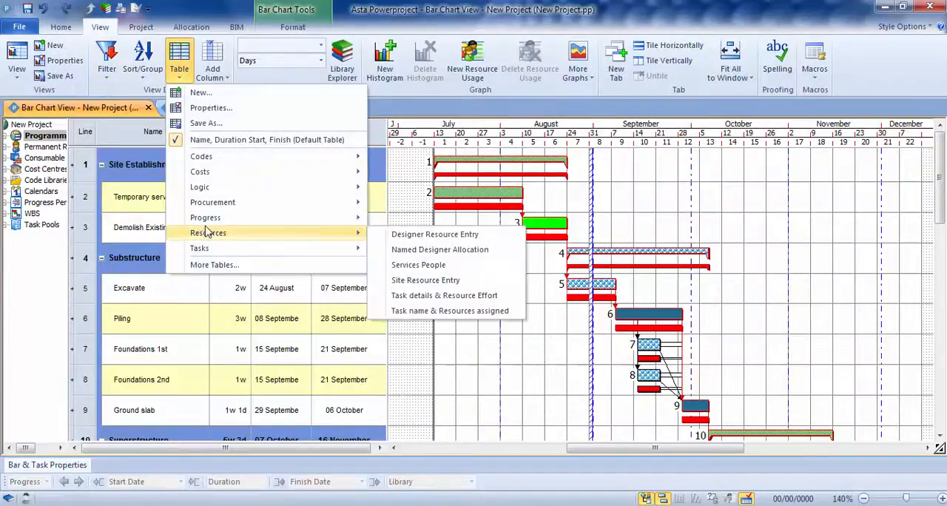
pyautogui.moveTo(281, 222)
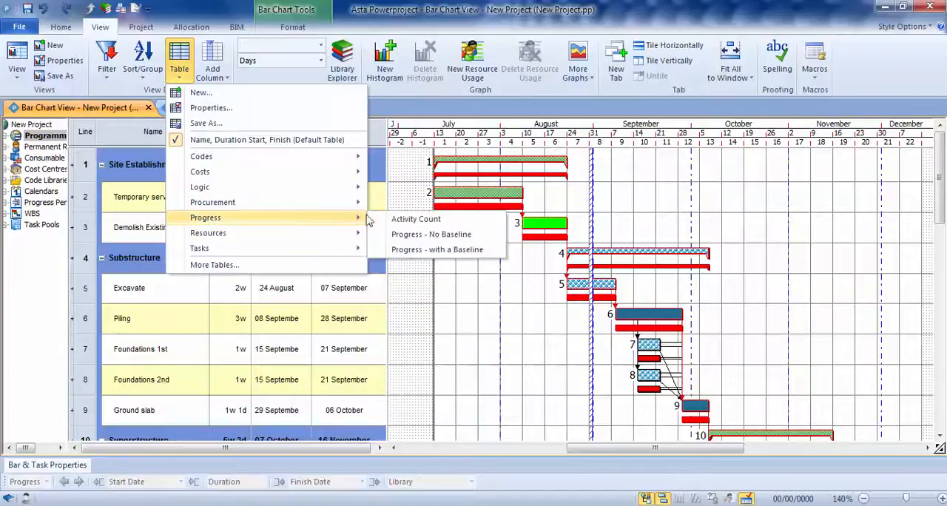
pyautogui.click(451, 250)
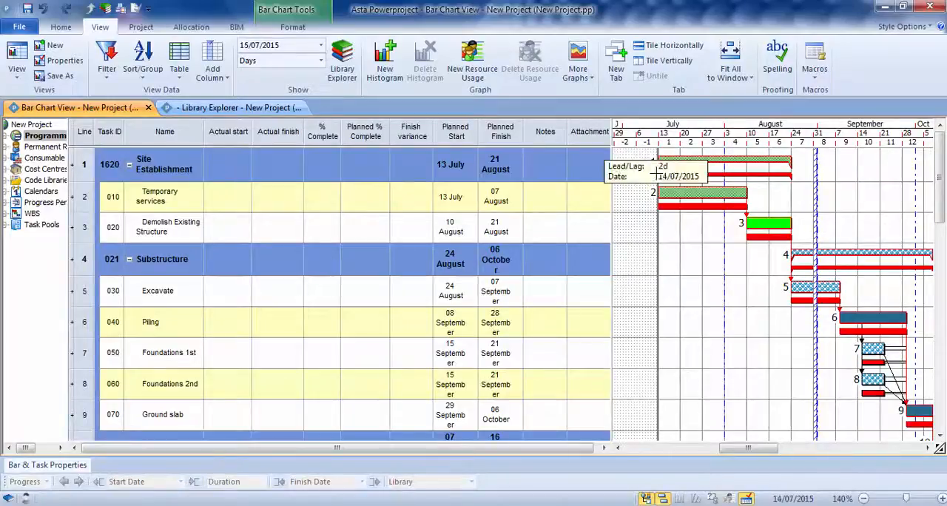
# - Display the progress lines on the bar chart and set the project report date to 20/07/2015
pyautogui.click(292, 27)
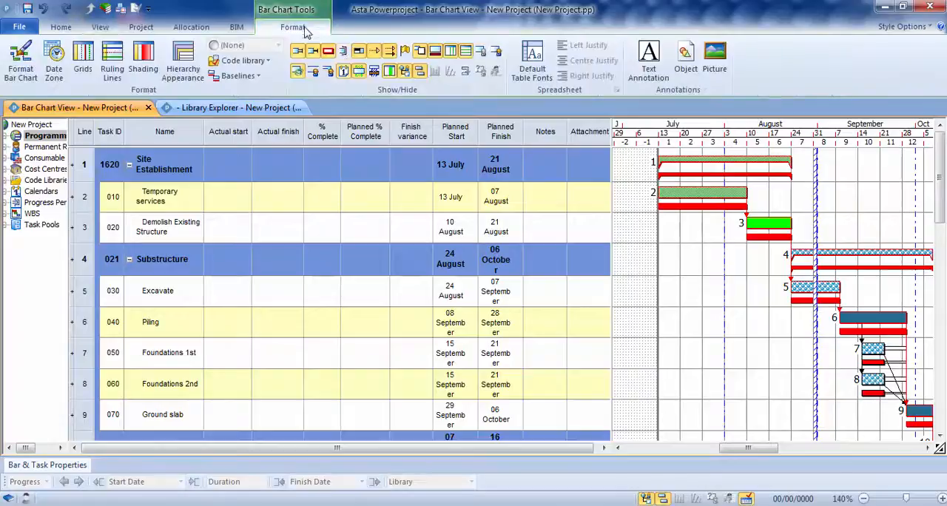
pyautogui.click(344, 52)
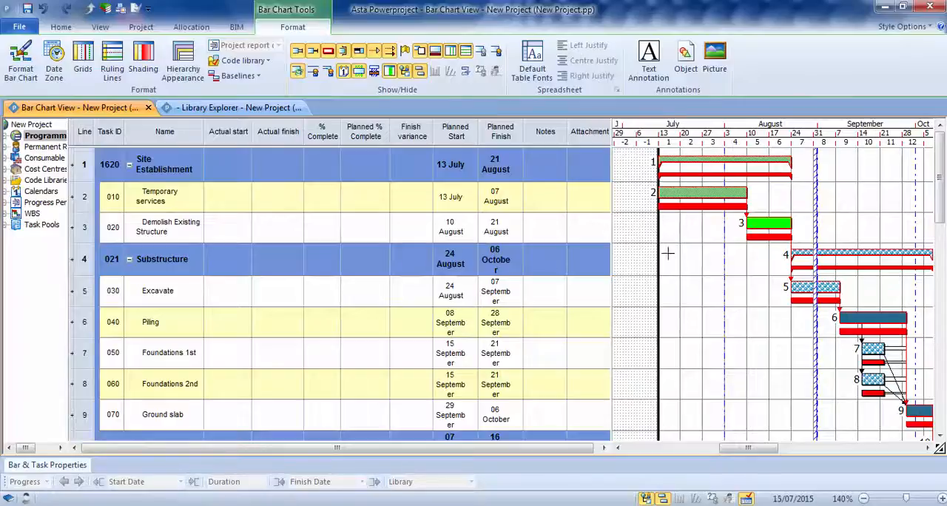
pyautogui.rightClick(662, 256)
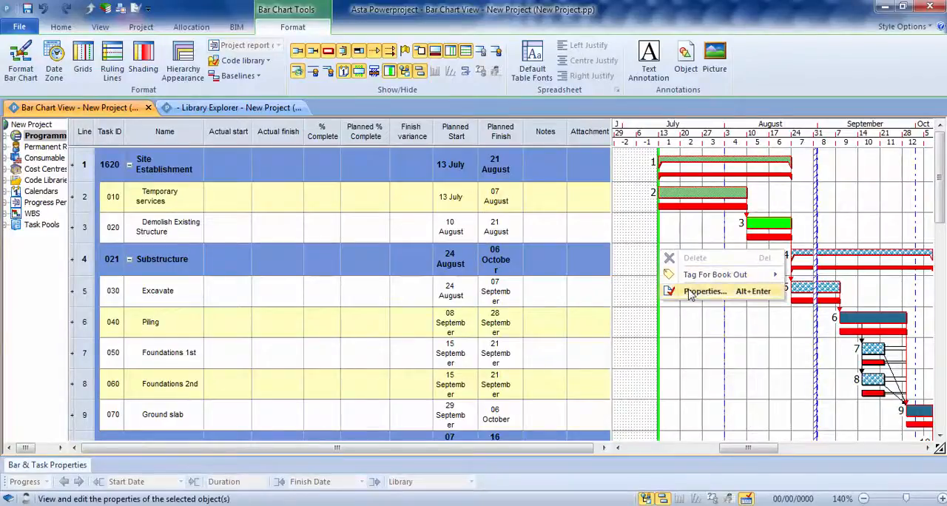
pyautogui.click(690, 292)
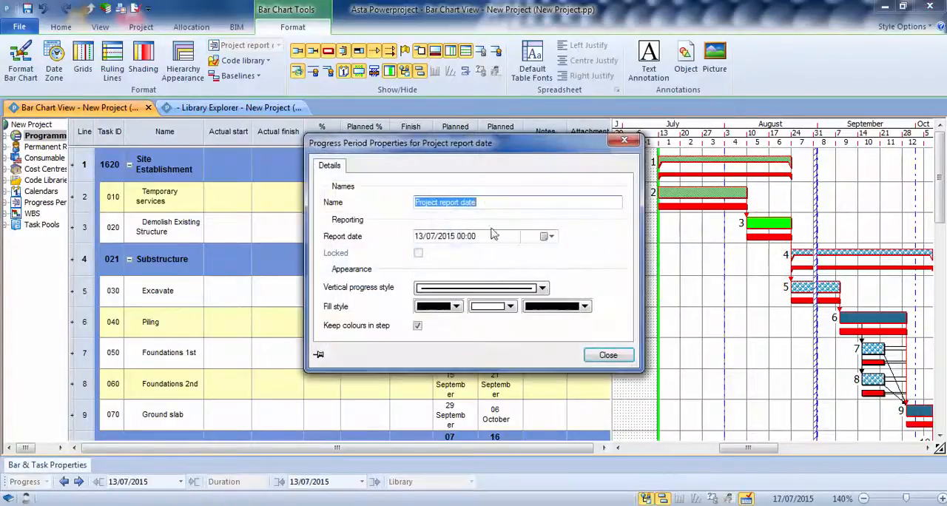
pyautogui.click(548, 236)
pyautogui.click(414, 313)
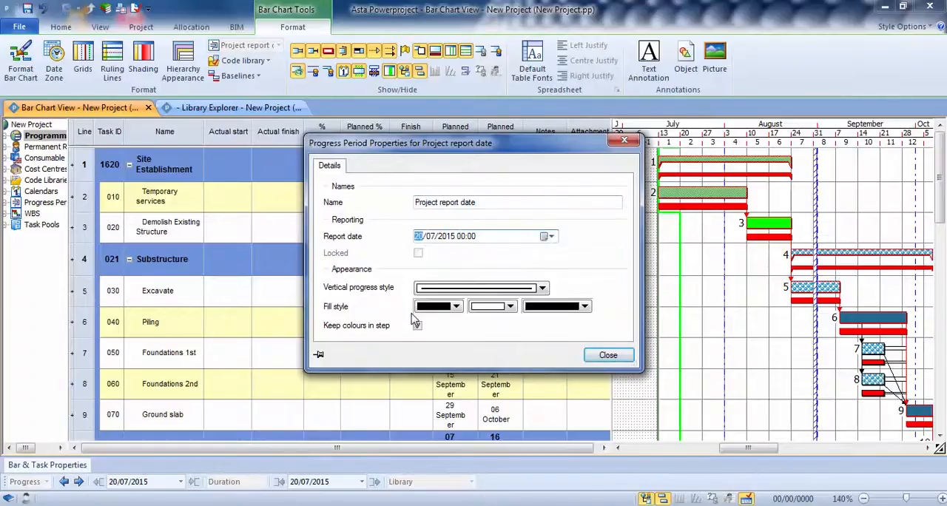
pyautogui.click(607, 355)
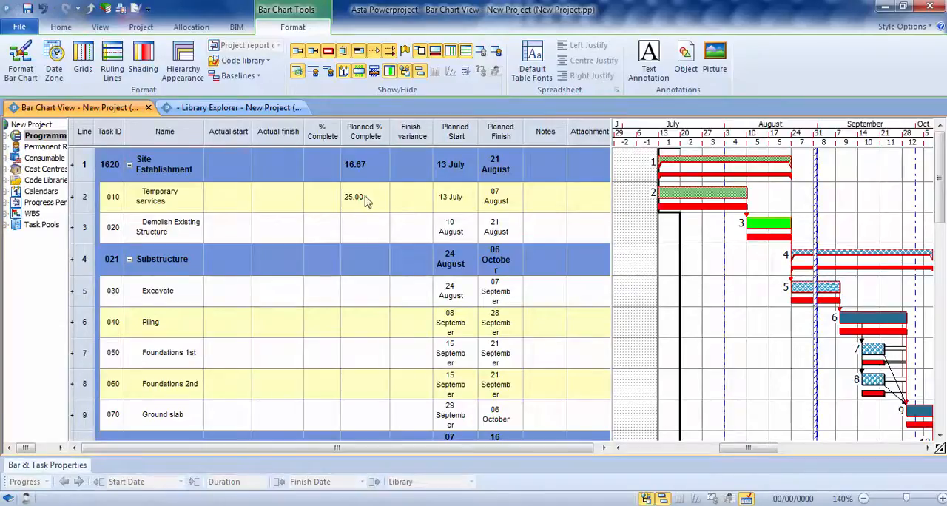
# - Record 10% complete for the Temporary services task and widen the Actual start column slightly to fit its date
pyautogui.click(318, 207)
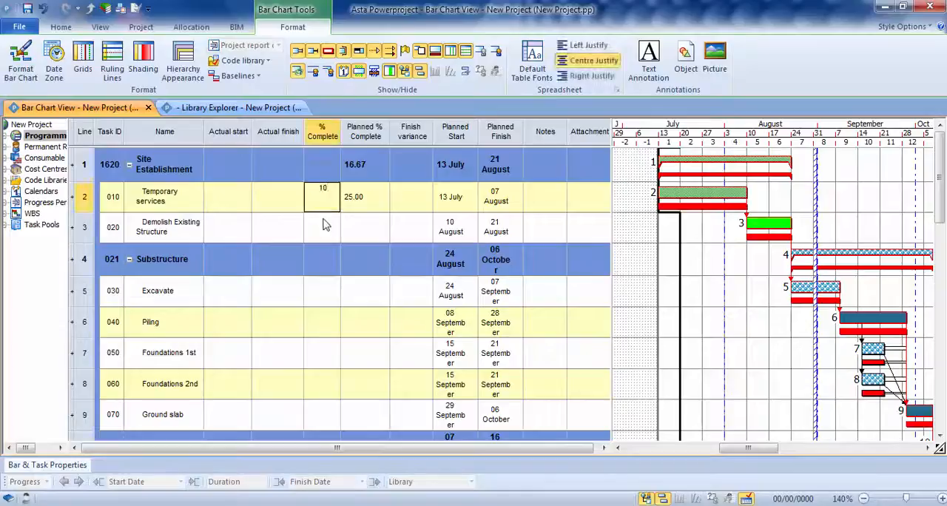
pyautogui.write('10')
pyautogui.press('Return')
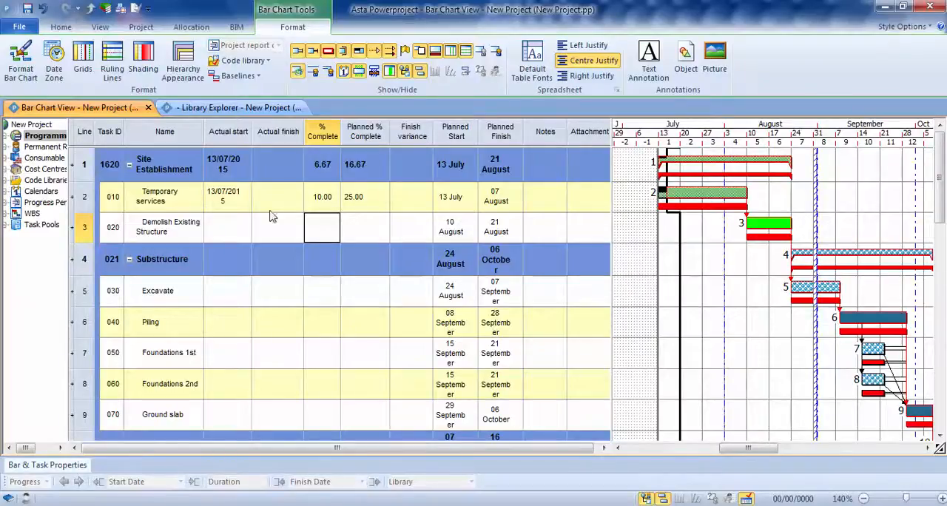
pyautogui.moveTo(252, 132); pyautogui.dragTo(259, 132)
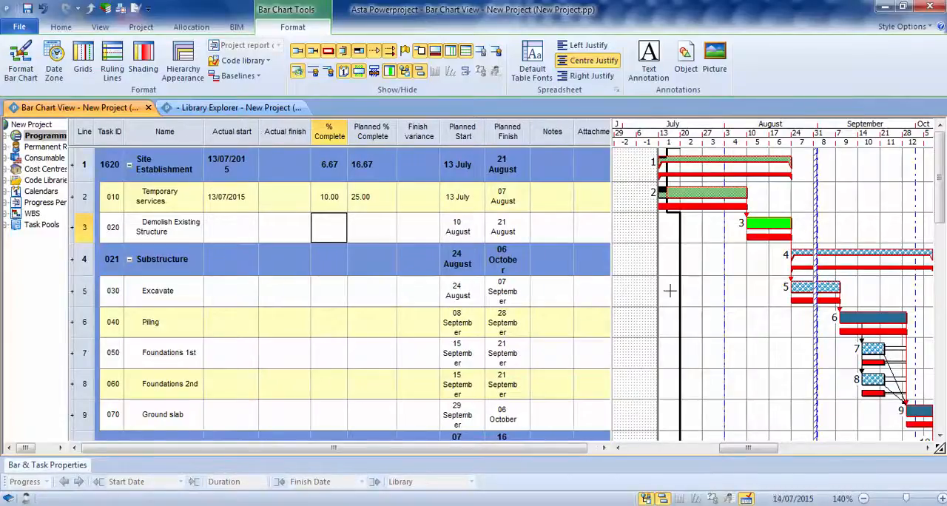
pyautogui.click(701, 271)
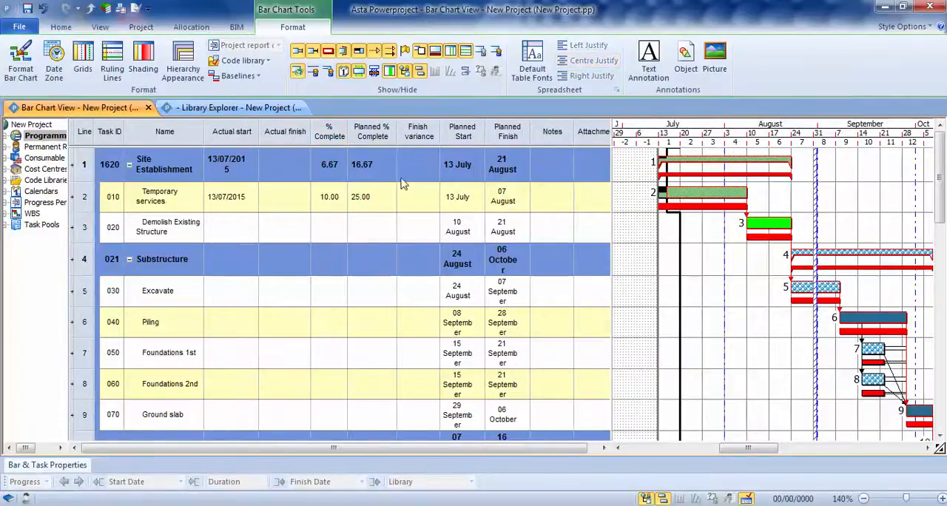
# - Reschedule the programme with progress straightened to the project report date, undo it, and run the same reschedule again
pyautogui.click(59, 27)
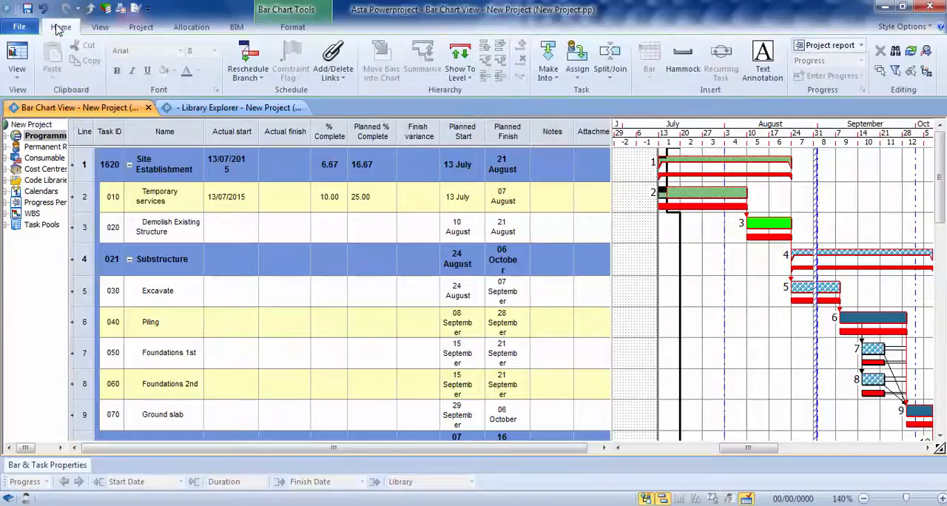
pyautogui.click(250, 56)
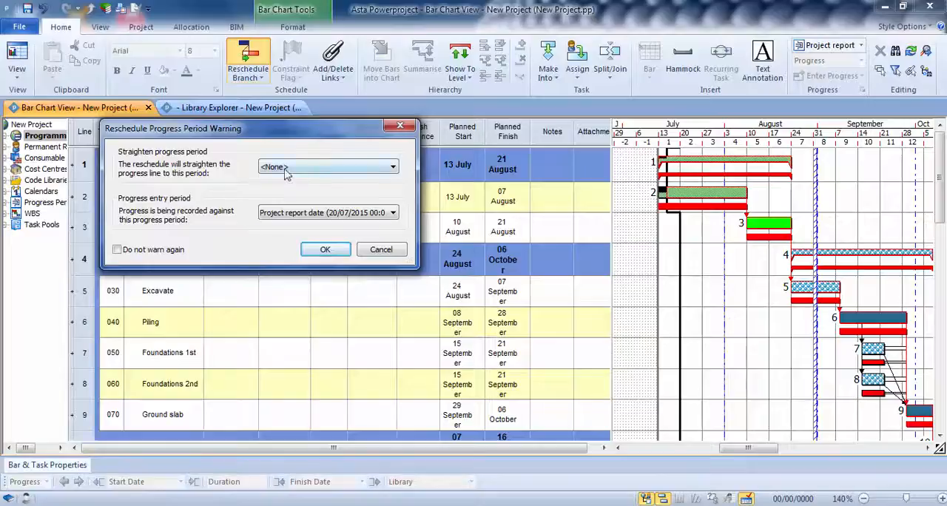
pyautogui.click(356, 170)
pyautogui.click(311, 199)
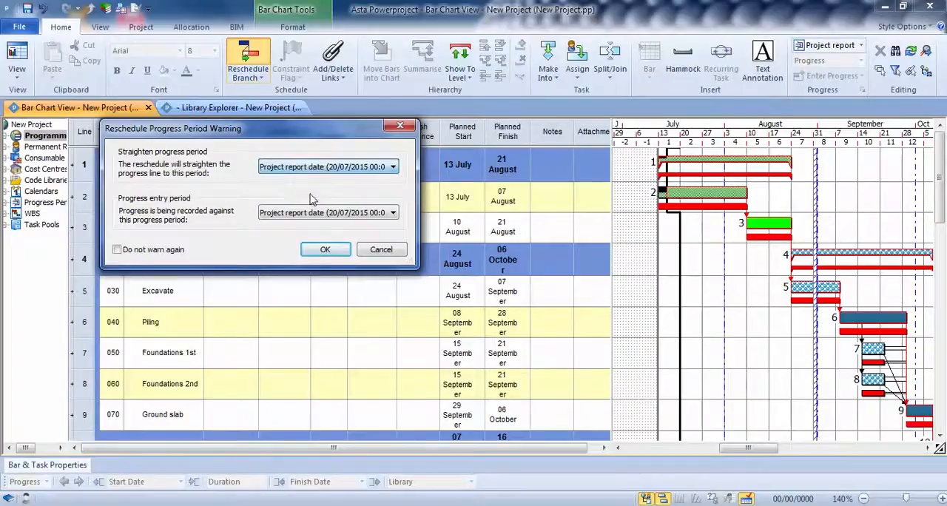
pyautogui.click(325, 249)
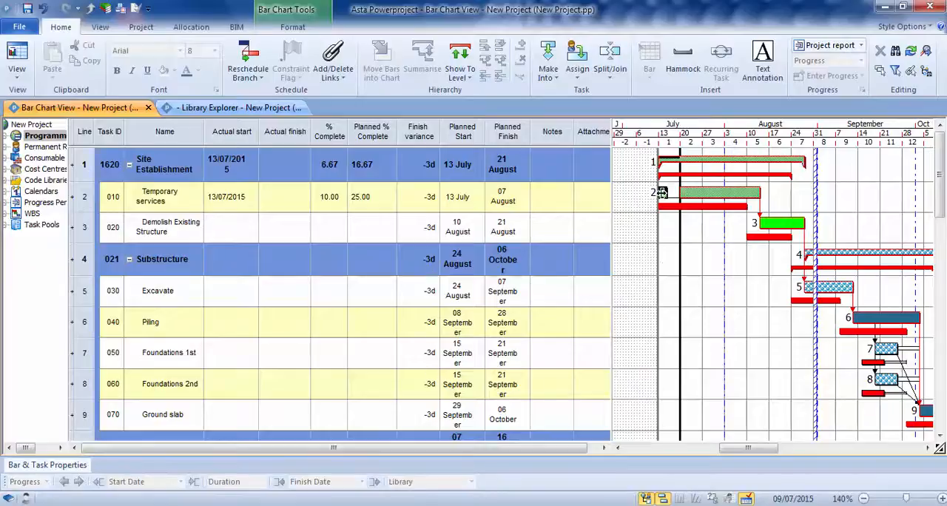
pyautogui.click(42, 8)
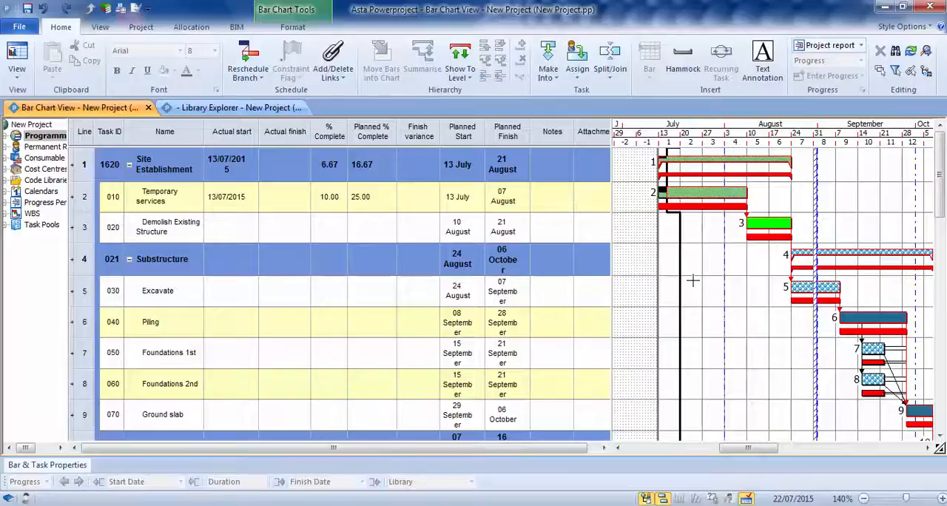
pyautogui.click(248, 60)
pyautogui.click(326, 249)
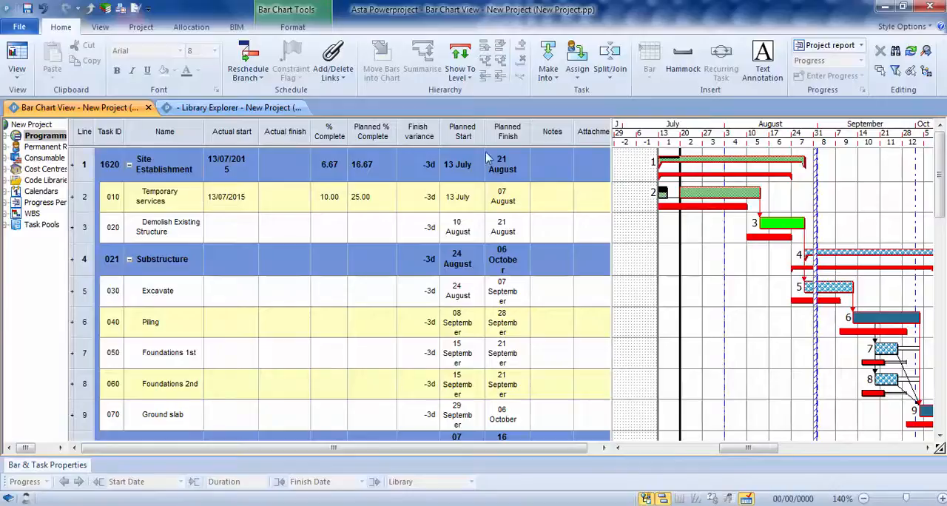
# - Open the progress periods in the Library Explorer and rename the project report date period as Week 1
pyautogui.click(121, 8)
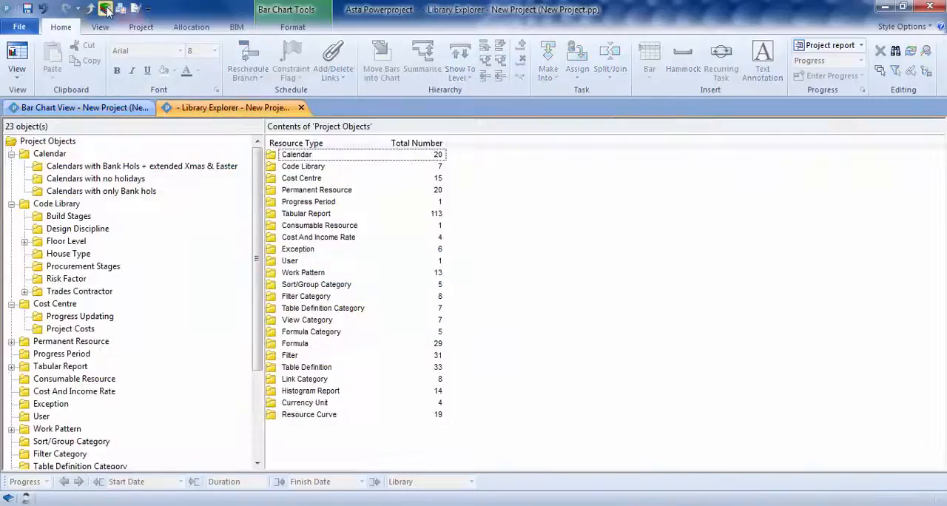
pyautogui.doubleClick(310, 206)
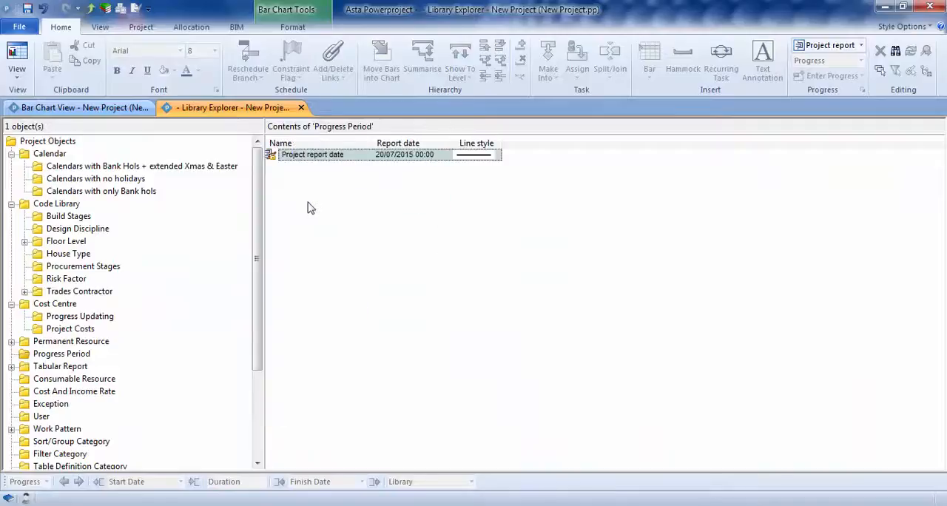
pyautogui.click(317, 155)
pyautogui.moveTo(351, 154); pyautogui.dragTo(280, 156)
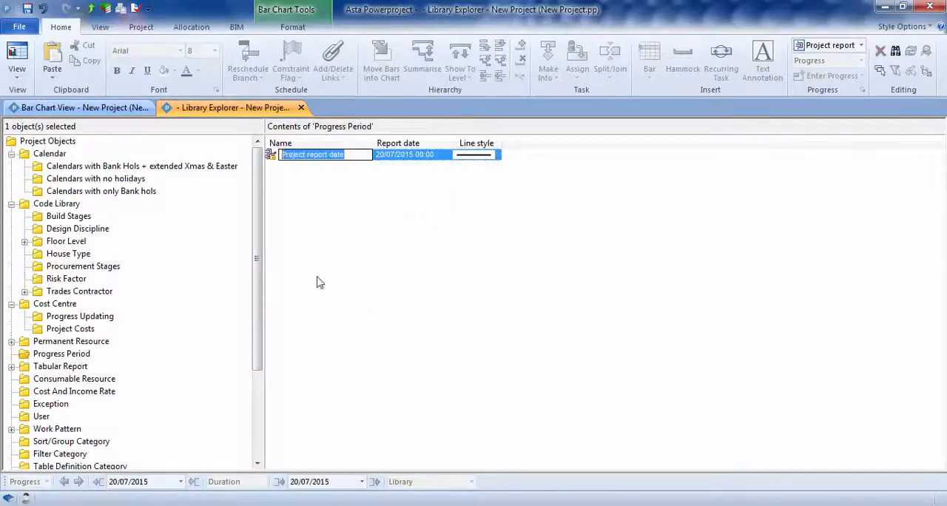
pyautogui.write('Week 1')
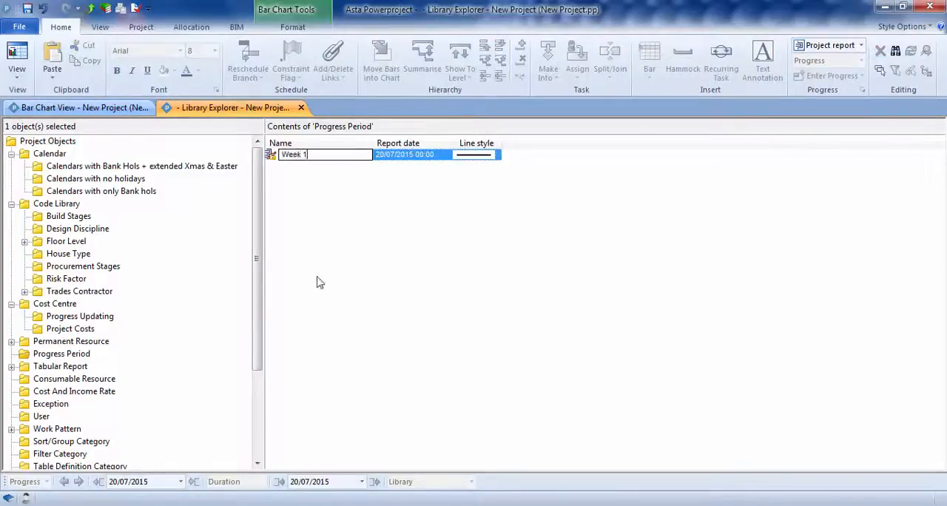
pyautogui.press('Return')
# - Add the progress periods Week 2, Week 3 and Week 4 below Week 1, and save the project
pyautogui.write('Week ')
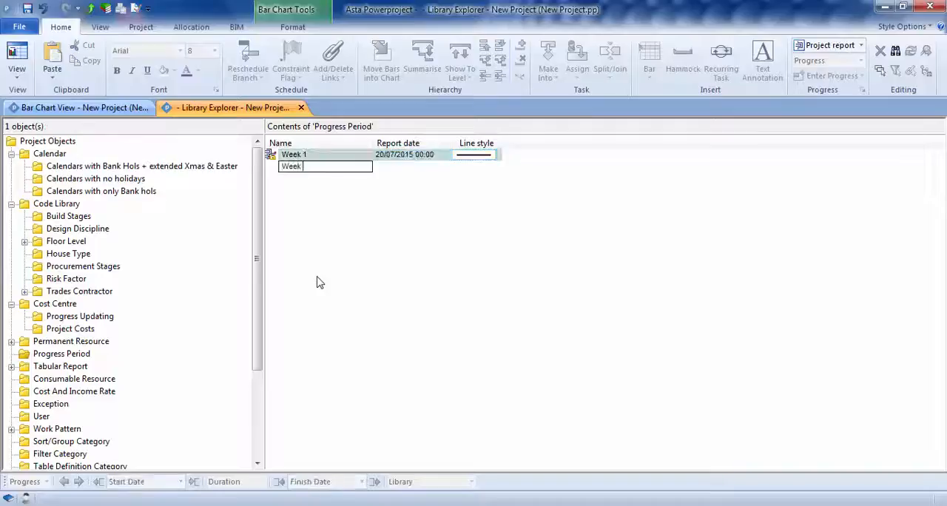
pyautogui.write('2')
pyautogui.press('Return')
pyautogui.write('W')
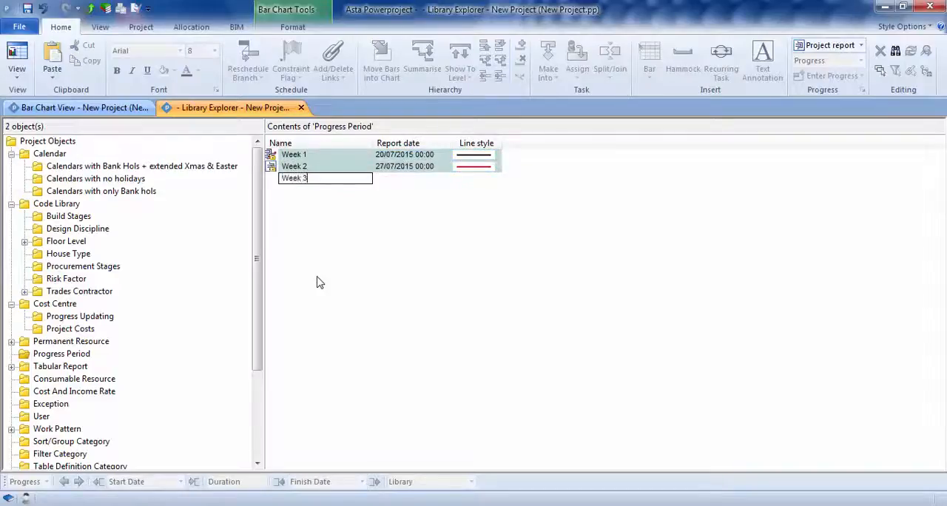
pyautogui.write('eek 3')
pyautogui.press('Return')
pyautogui.write('Week')
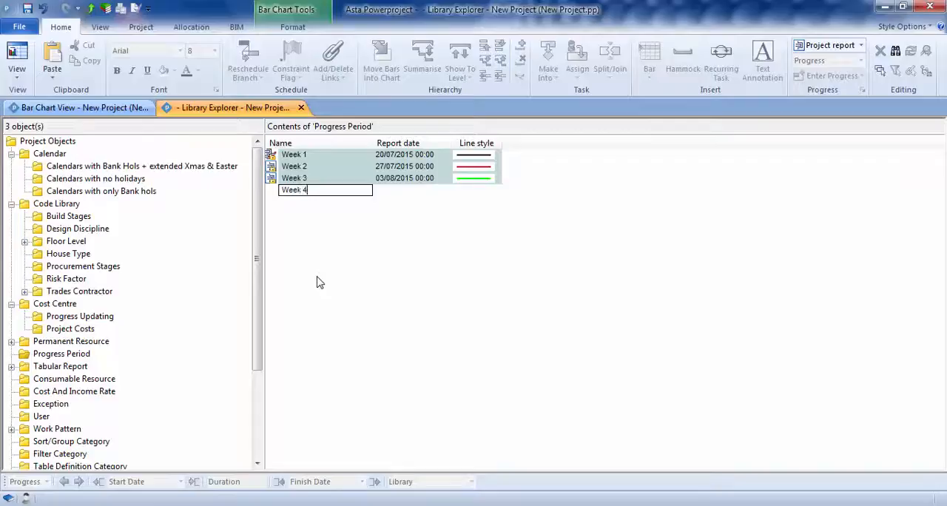
pyautogui.press('Return')
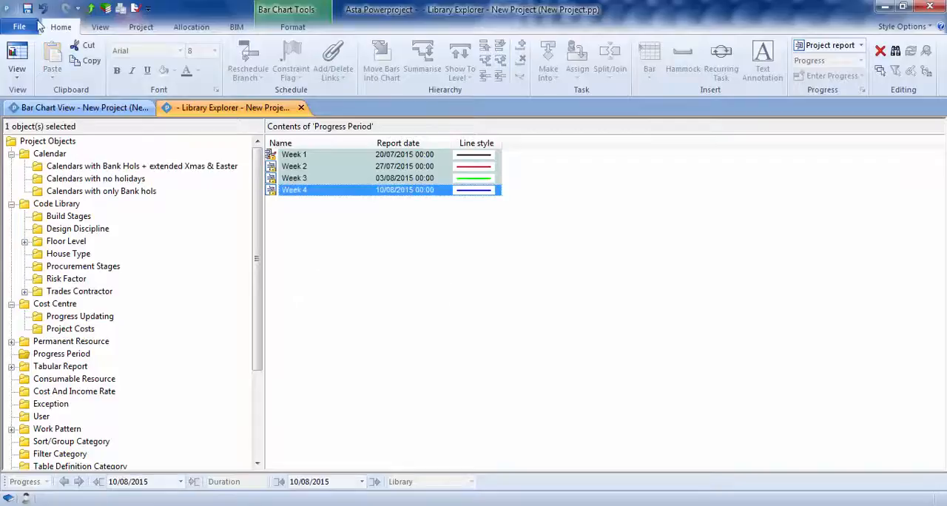
pyautogui.click(27, 8)
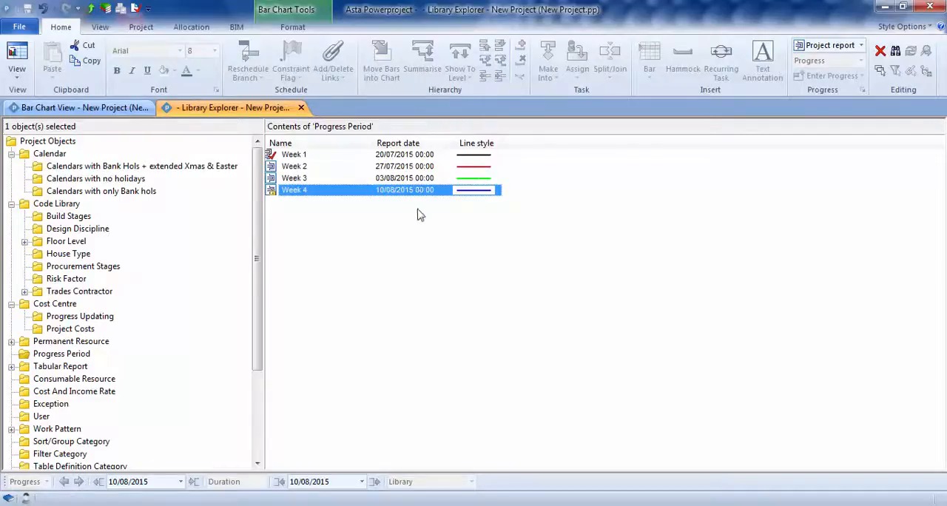
# - Return to the bar chart, make Week 2 the current progress period and record Temporary services as 20% complete
pyautogui.click(71, 109)
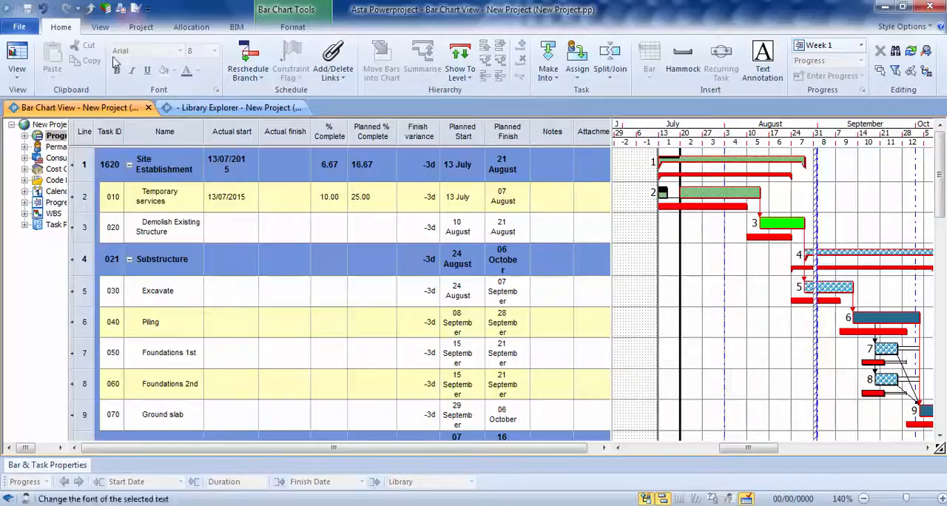
pyautogui.click(858, 46)
pyautogui.click(834, 73)
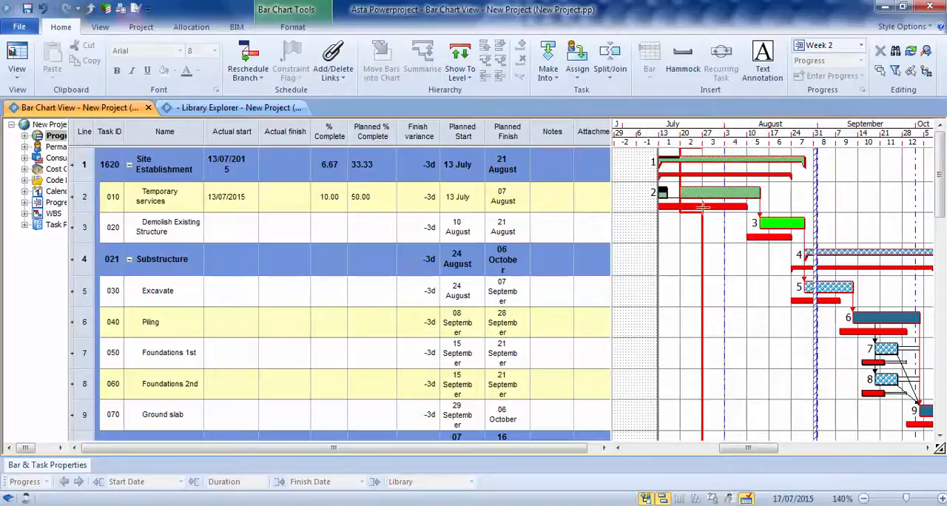
pyautogui.doubleClick(326, 194)
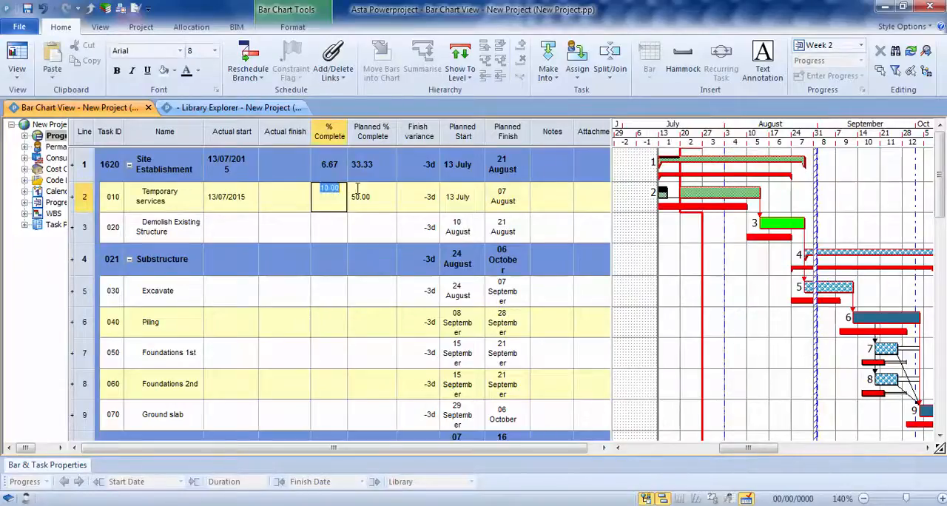
pyautogui.write('20')
pyautogui.press('Return')
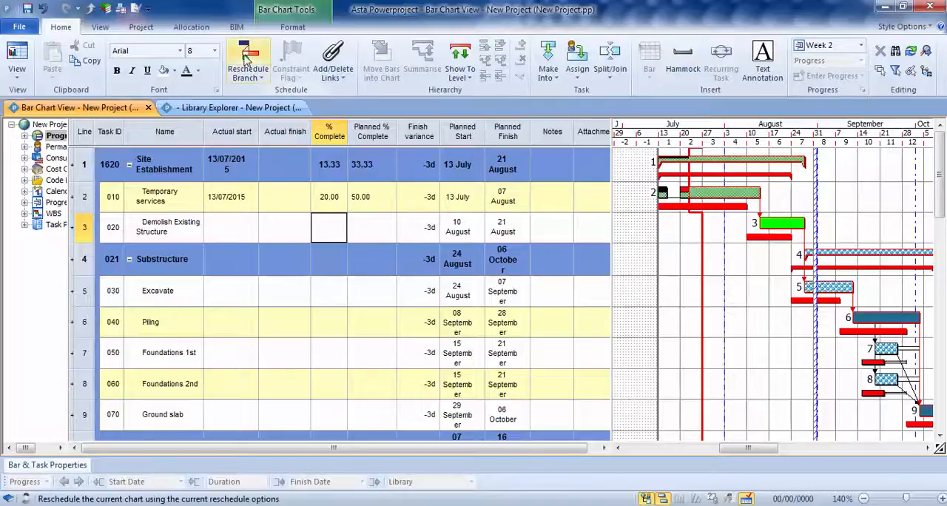
# - Reschedule the programme with the progress line straightened to Week 2 (27/07/2015)
pyautogui.click(246, 59)
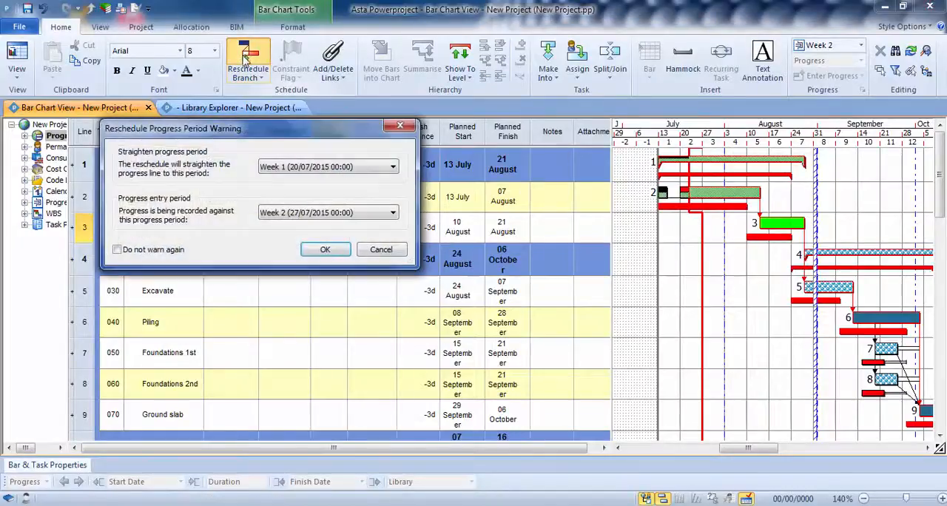
pyautogui.click(394, 169)
pyautogui.click(303, 214)
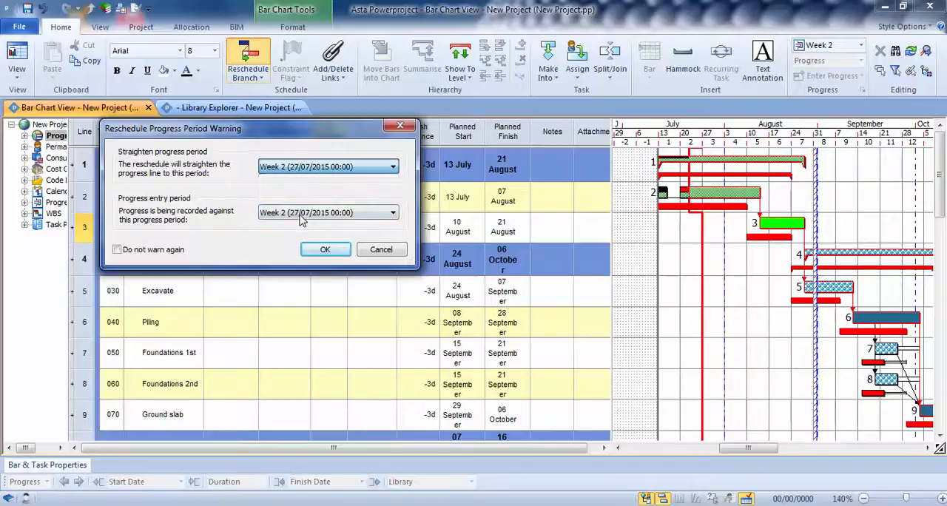
pyautogui.click(322, 249)
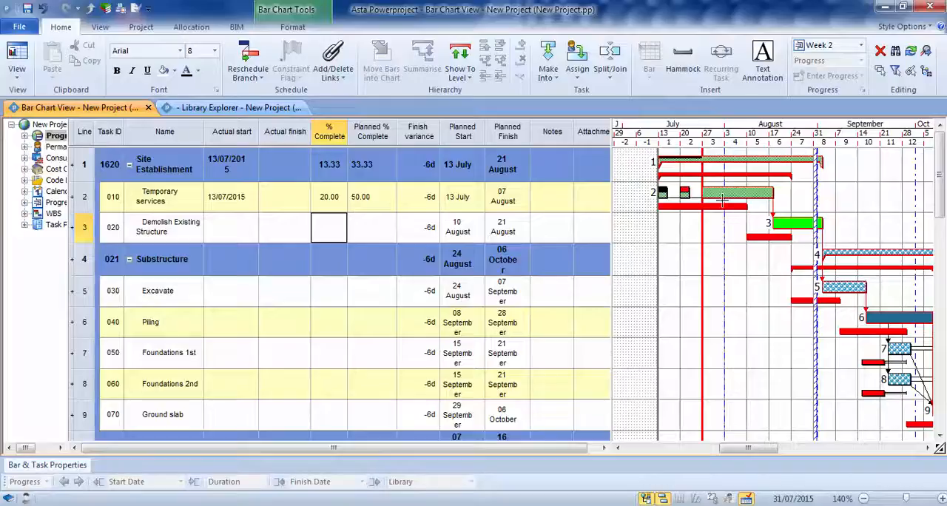
# - Enter the note "Delay due to bad weather" for the Temporary services task and widen the Notes column
pyautogui.moveTo(567, 448); pyautogui.dragTo(579, 444)
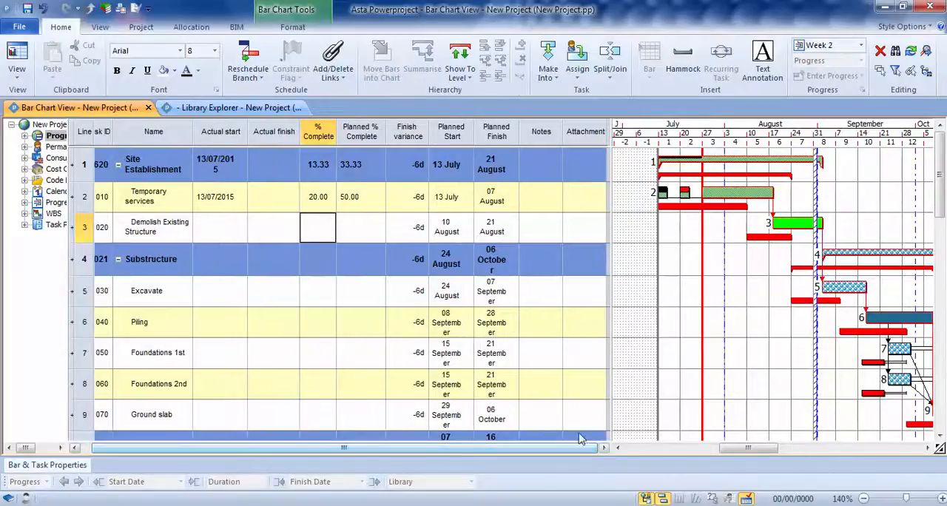
pyautogui.doubleClick(539, 201)
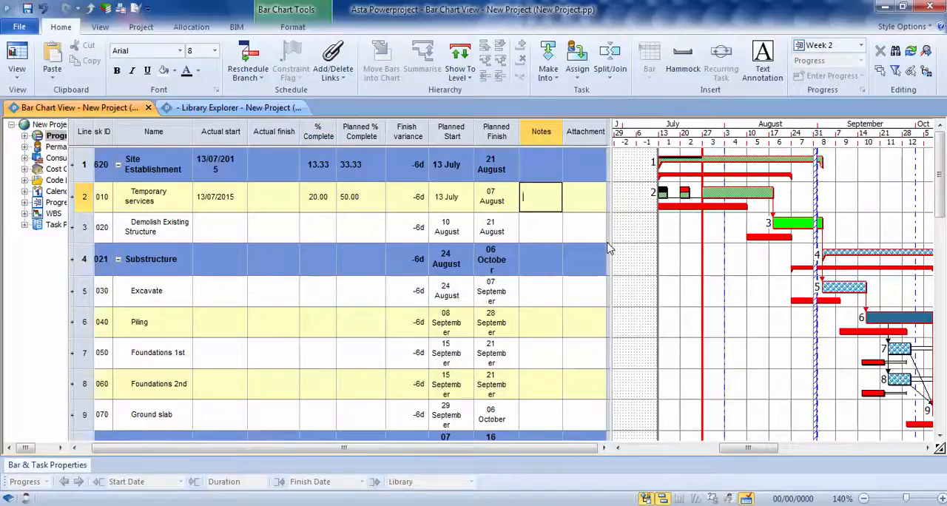
pyautogui.write('Delay due ')
pyautogui.write('to bad wea')
pyautogui.write('ther')
pyautogui.write('er')
pyautogui.click(657, 240)
pyautogui.moveTo(562, 129); pyautogui.dragTo(589, 132)
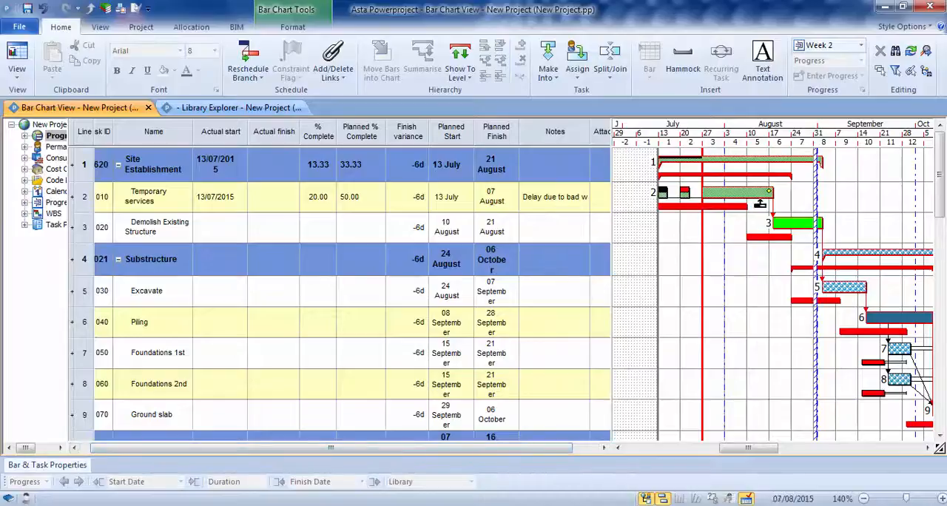
pyautogui.moveTo(767, 191)
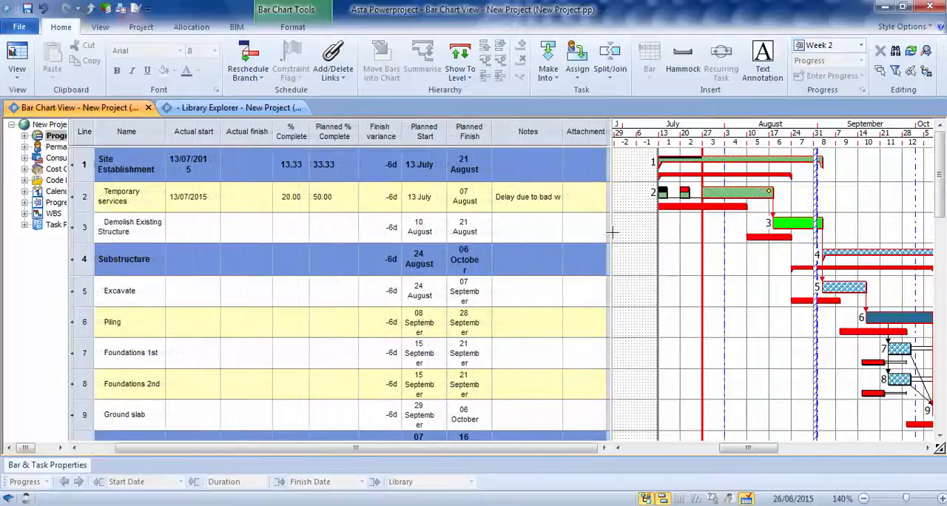
# - Link the file c:/Delay.docx as the Temporary services task's attachment and open the linked document
pyautogui.click(580, 197)
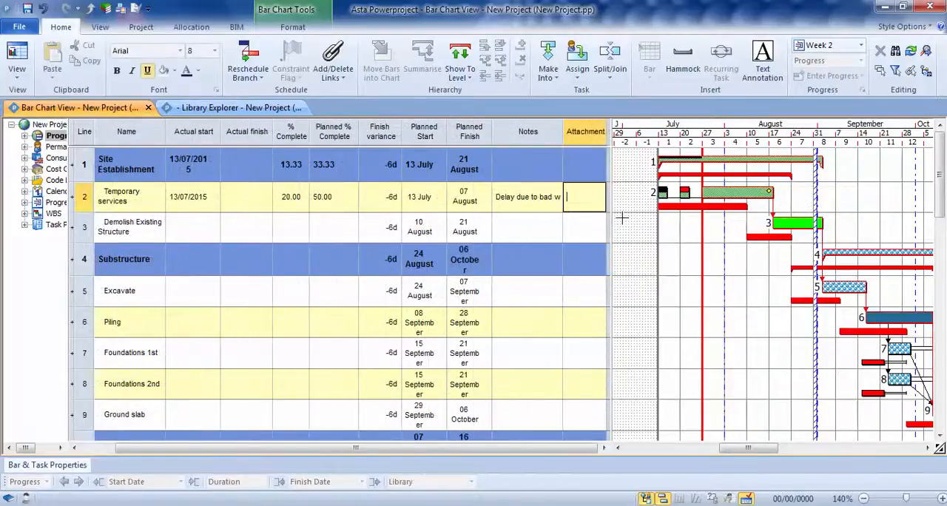
pyautogui.write('c:')
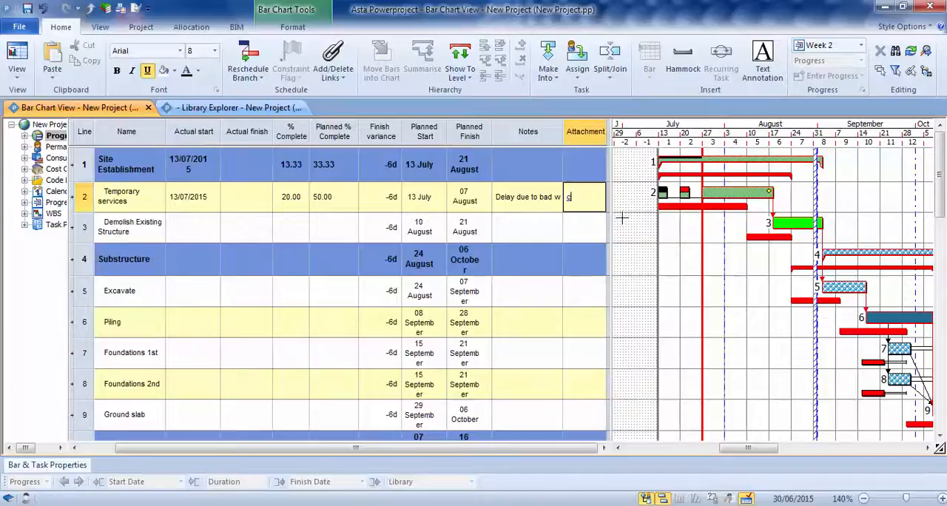
pyautogui.write('\\')
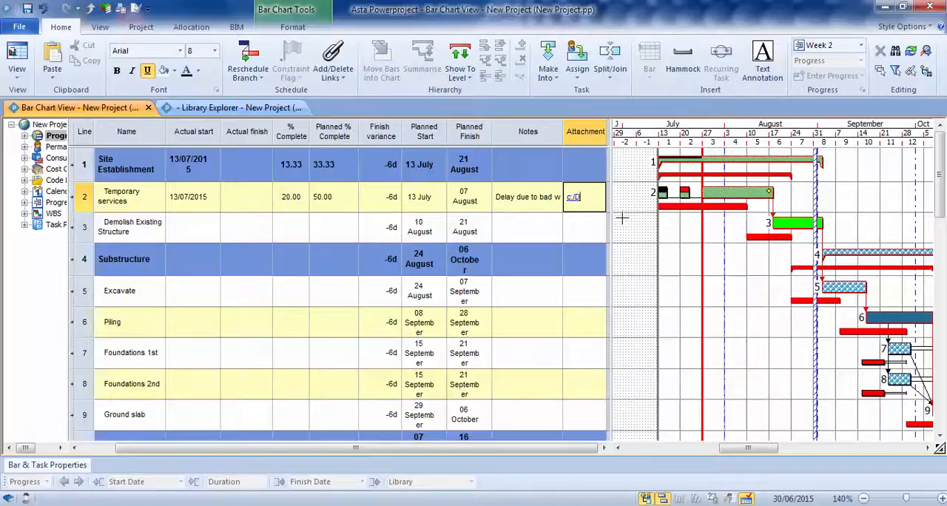
pyautogui.write('Delay.docx')
pyautogui.press('Return')
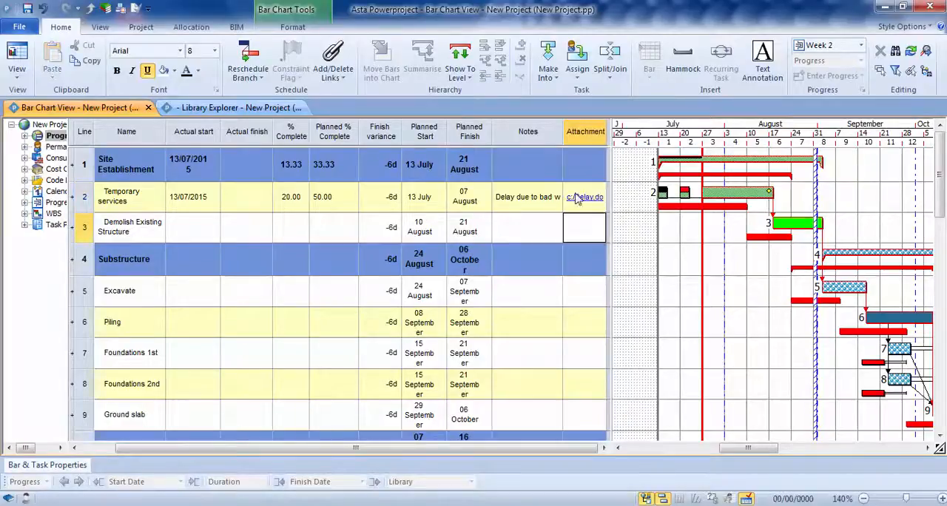
pyautogui.click(585, 198)
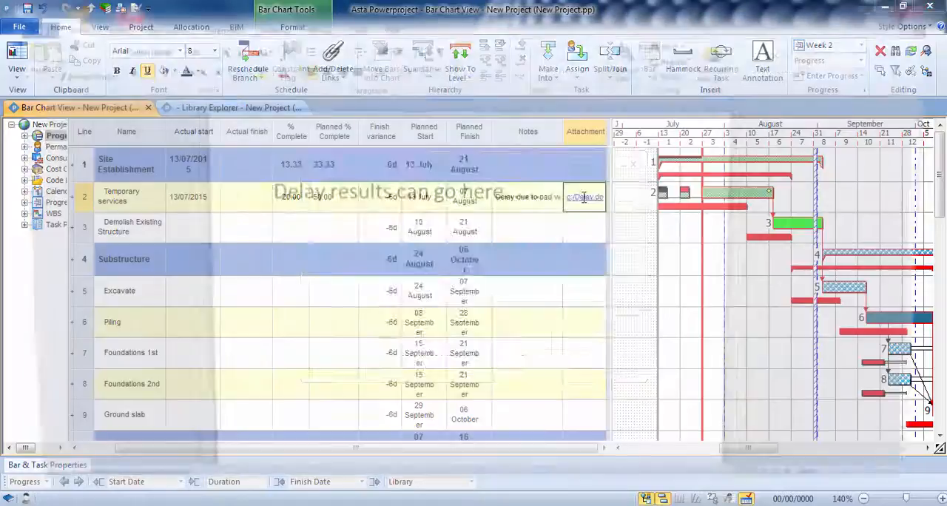